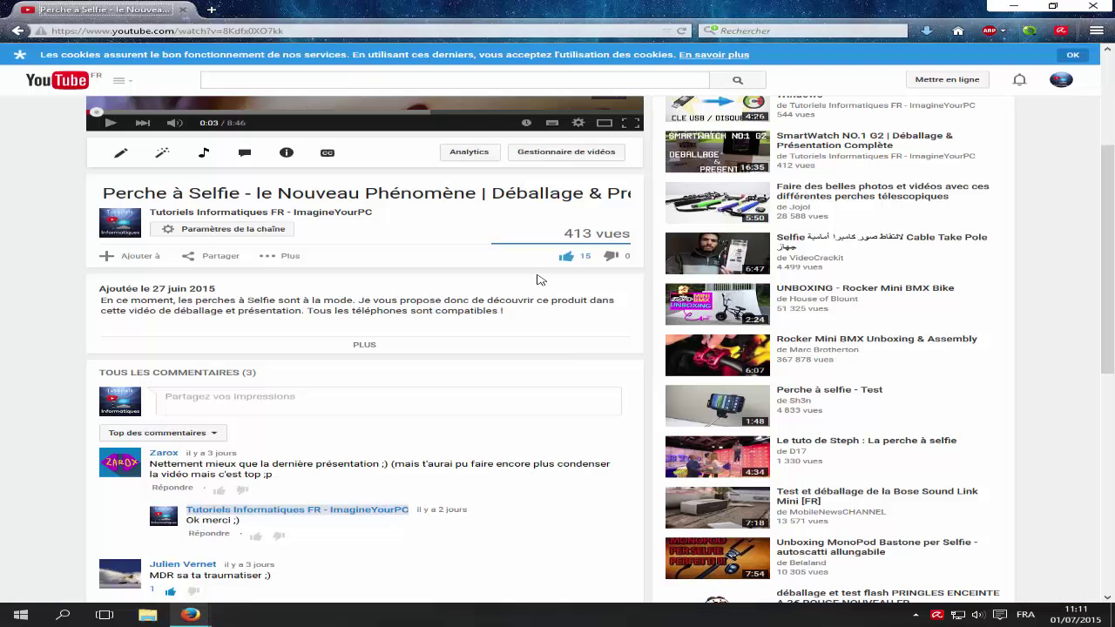
Look through the "Perche à Selfie" video page and its existing comments
{"action": "scroll", "coordinate": [512, 295], "scroll_direction": "up", "scroll_amount": 3}
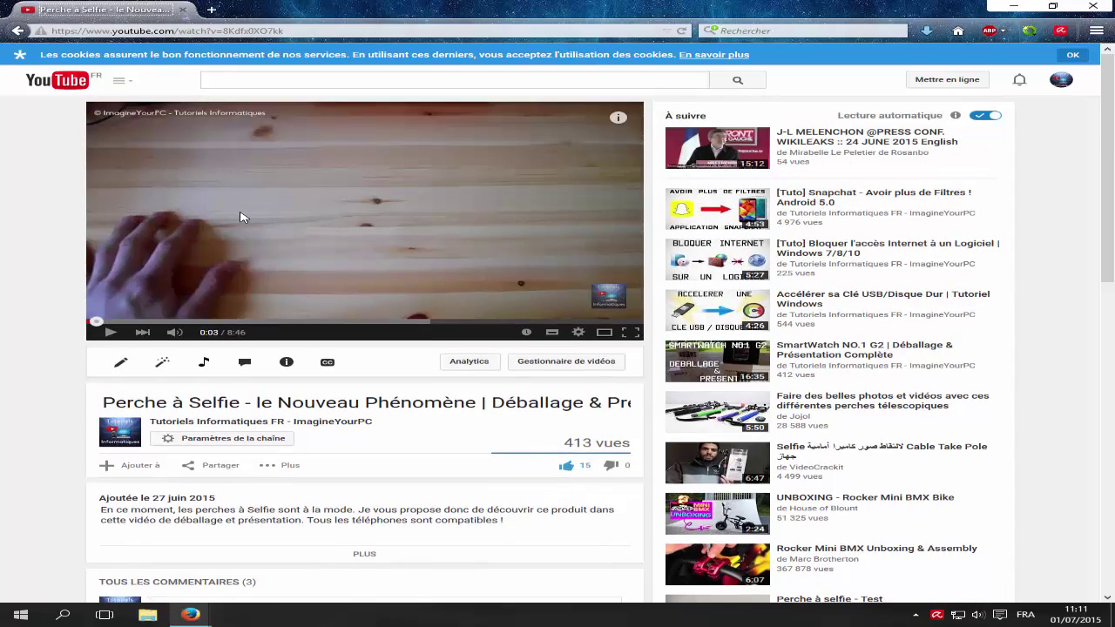
{"action": "scroll", "coordinate": [243, 217], "scroll_direction": "down", "scroll_amount": 2}
{"action": "scroll", "coordinate": [222, 243], "scroll_direction": "down", "scroll_amount": 2}
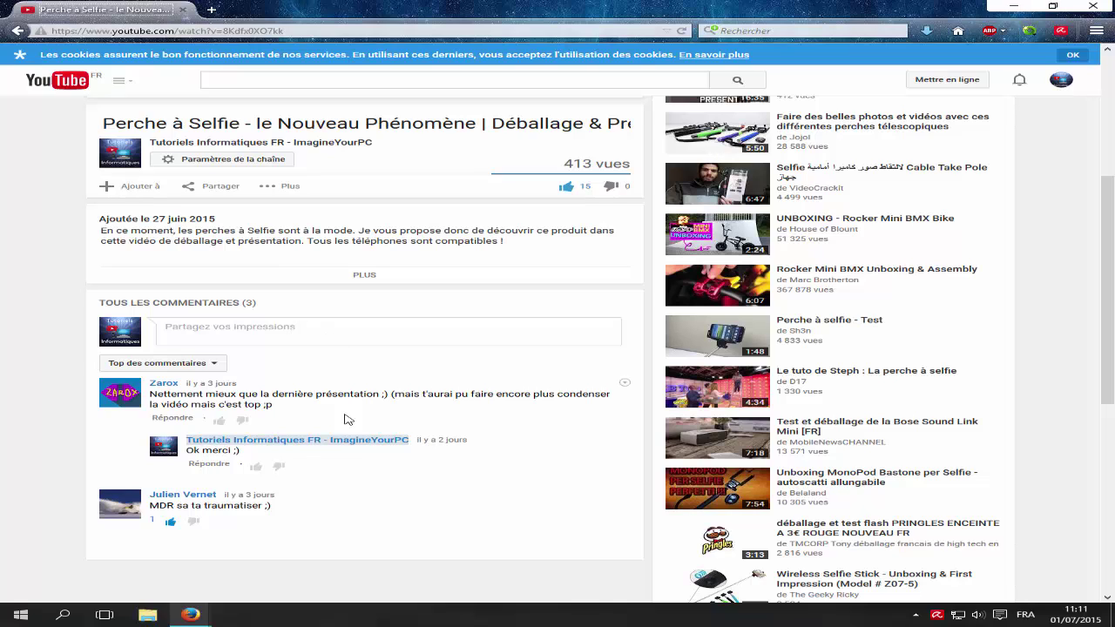
{"action": "left_click", "coordinate": [193, 500]}
{"action": "mouse_move", "coordinate": [189, 498]}
{"action": "scroll", "coordinate": [154, 497], "scroll_direction": "down", "scroll_amount": 2}
{"action": "mouse_move", "coordinate": [177, 428]}
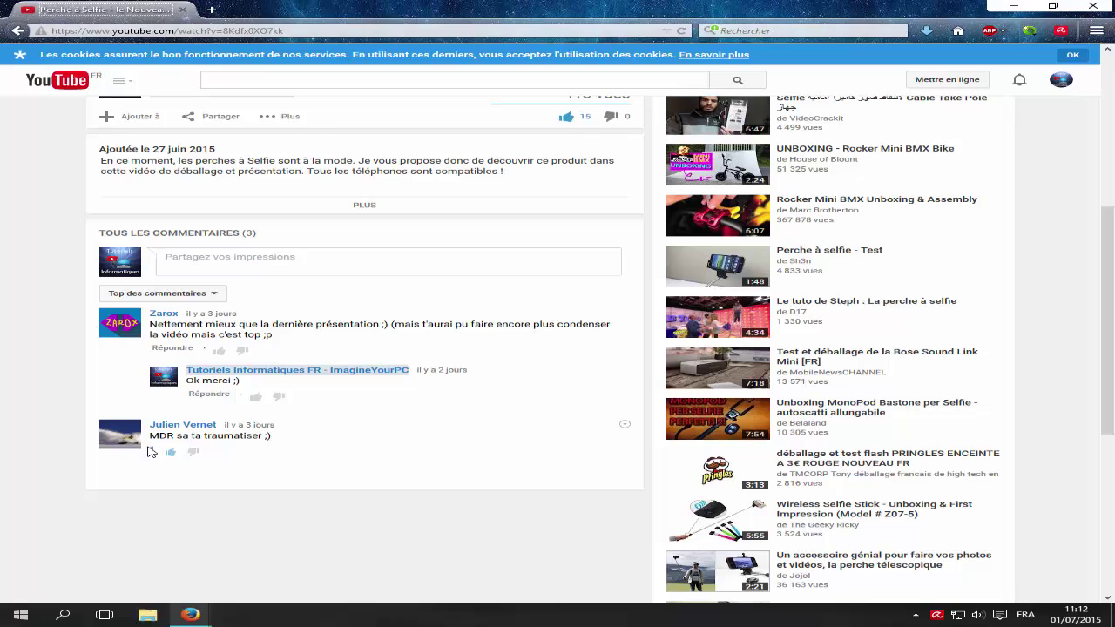
{"action": "scroll", "coordinate": [55, 438], "scroll_direction": "up", "scroll_amount": 3}
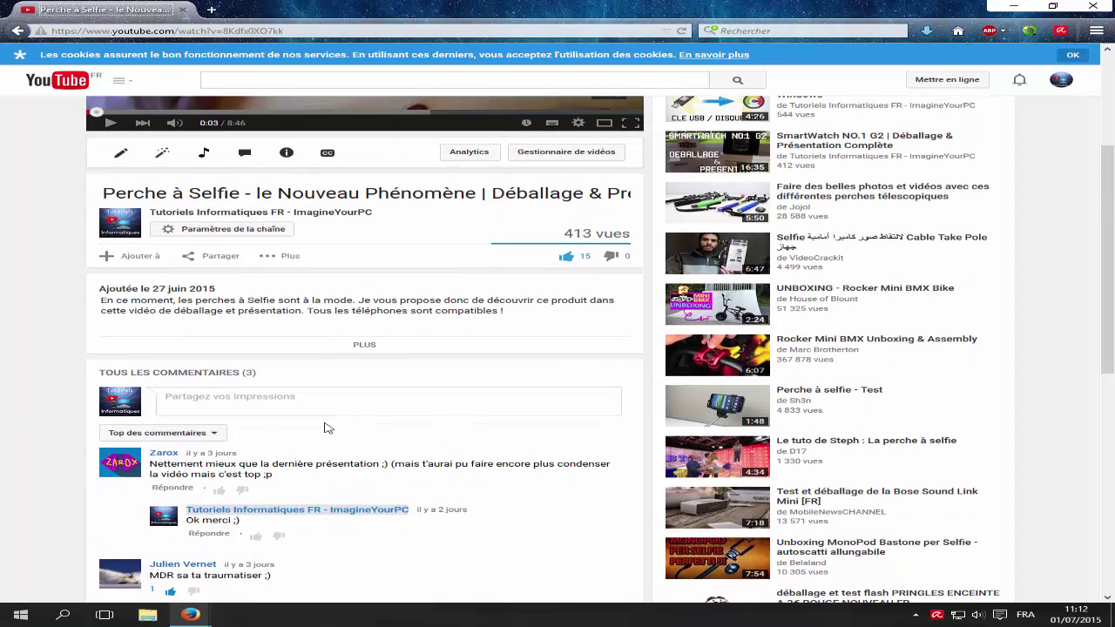
{"action": "scroll", "coordinate": [104, 423], "scroll_direction": "down", "scroll_amount": 2}
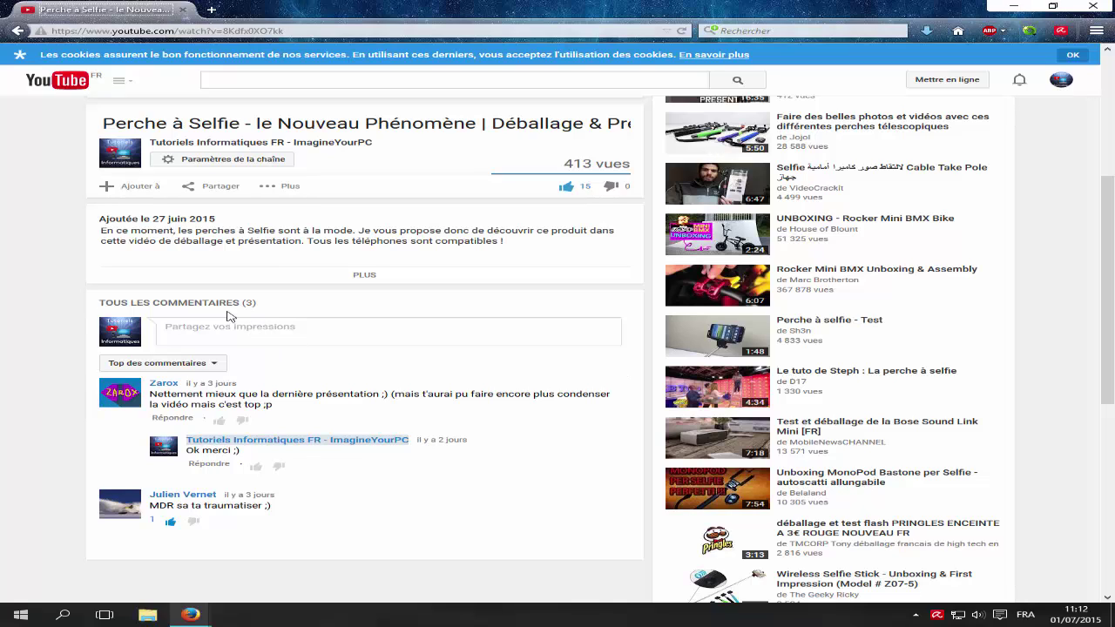
Start a new comment on the video with the first line "*Bonjour*" for bold text
{"action": "left_click", "coordinate": [315, 334]}
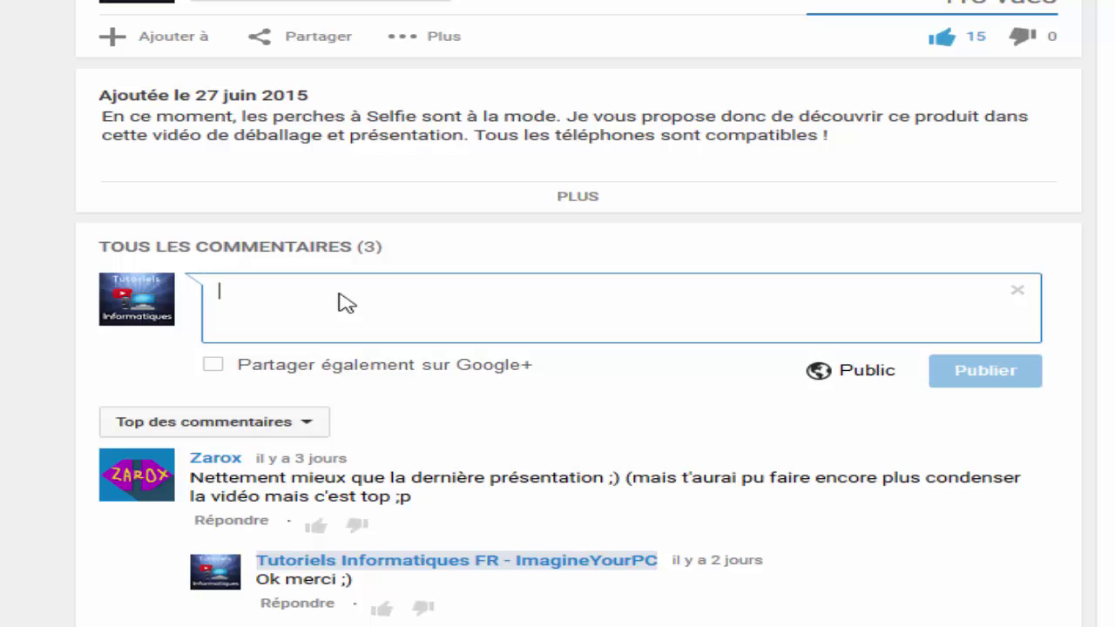
{"action": "type", "text": "*"}
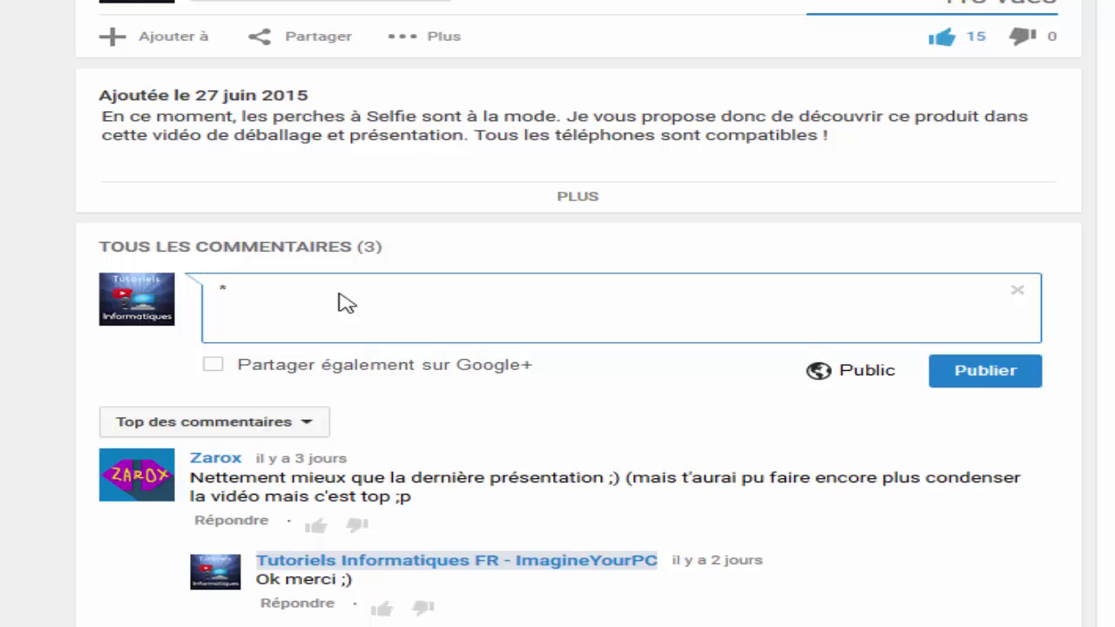
{"action": "type", "text": "Bonn"}
{"action": "key", "text": "BackSpace"}
{"action": "type", "text": "jour*"}
Add a second line "_Bonjour_" to the comment for italic text
{"action": "key", "text": "Return"}
{"action": "type", "text": "_"}
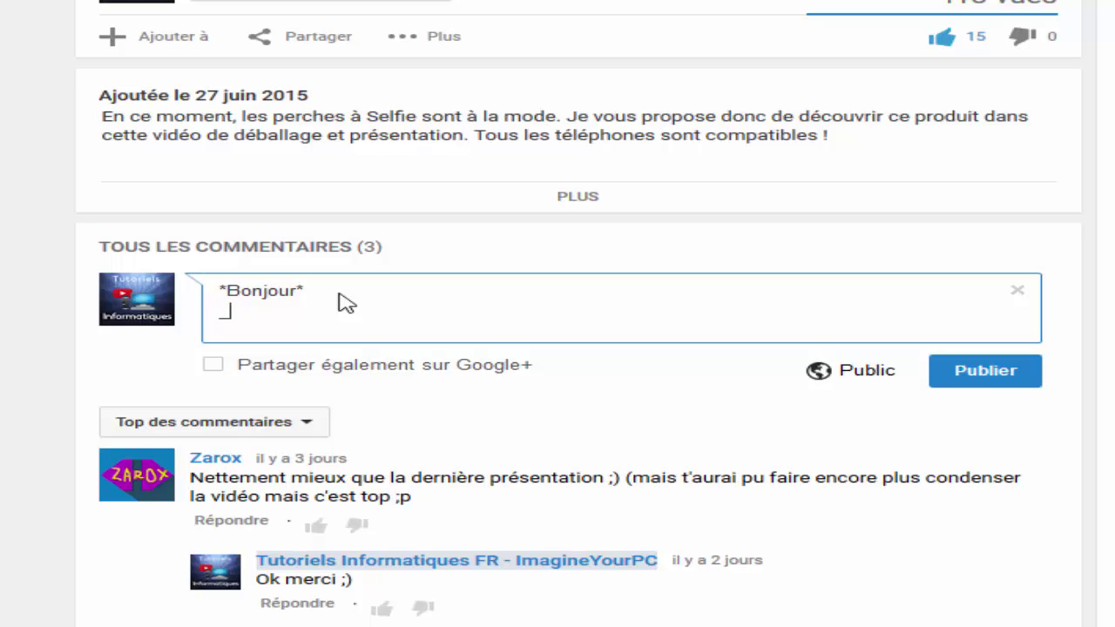
{"action": "type", "text": "Bonjour_"}
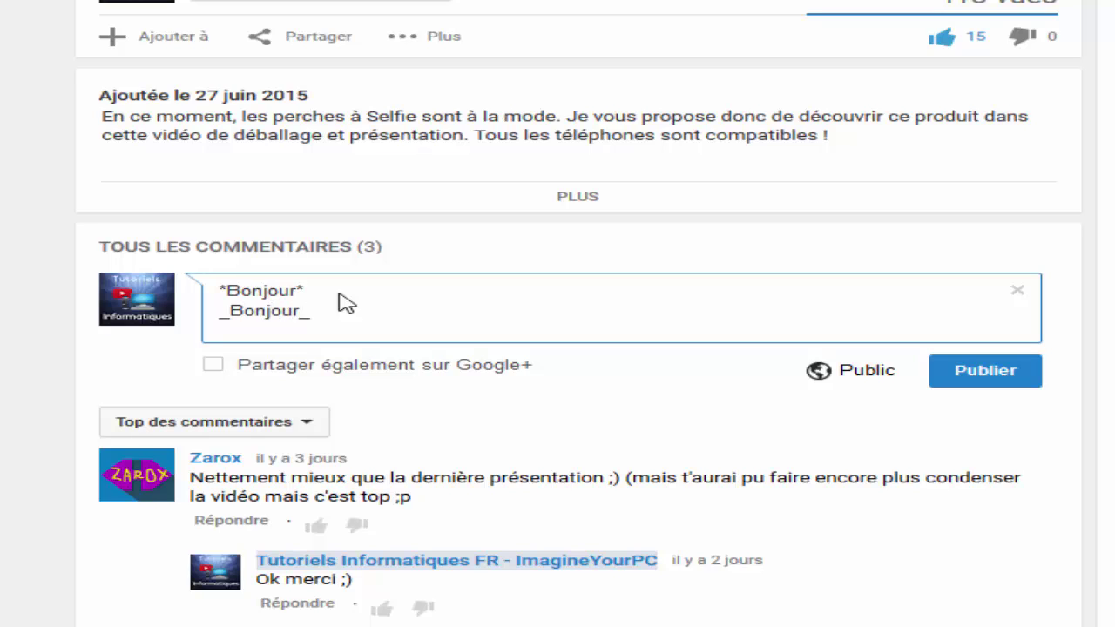
{"action": "left_click_drag", "start_coordinate": [312, 313], "coordinate": [197, 324]}
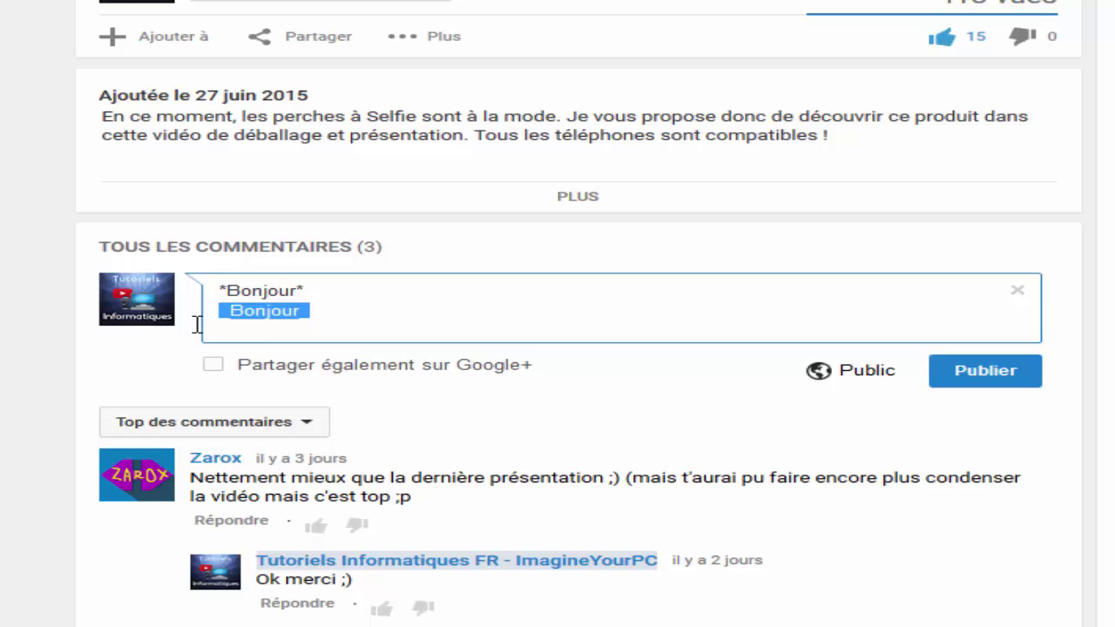
{"action": "left_click", "coordinate": [341, 313]}
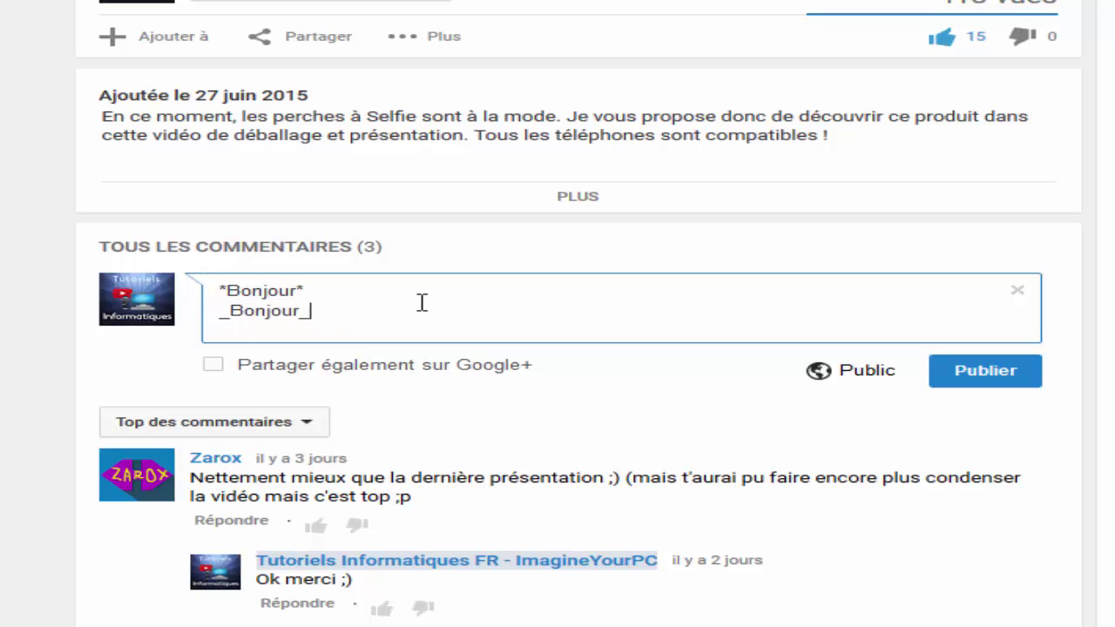
Add a third line "-Bonjour-" to the comment for strikethrough text
{"action": "key", "text": "Return"}
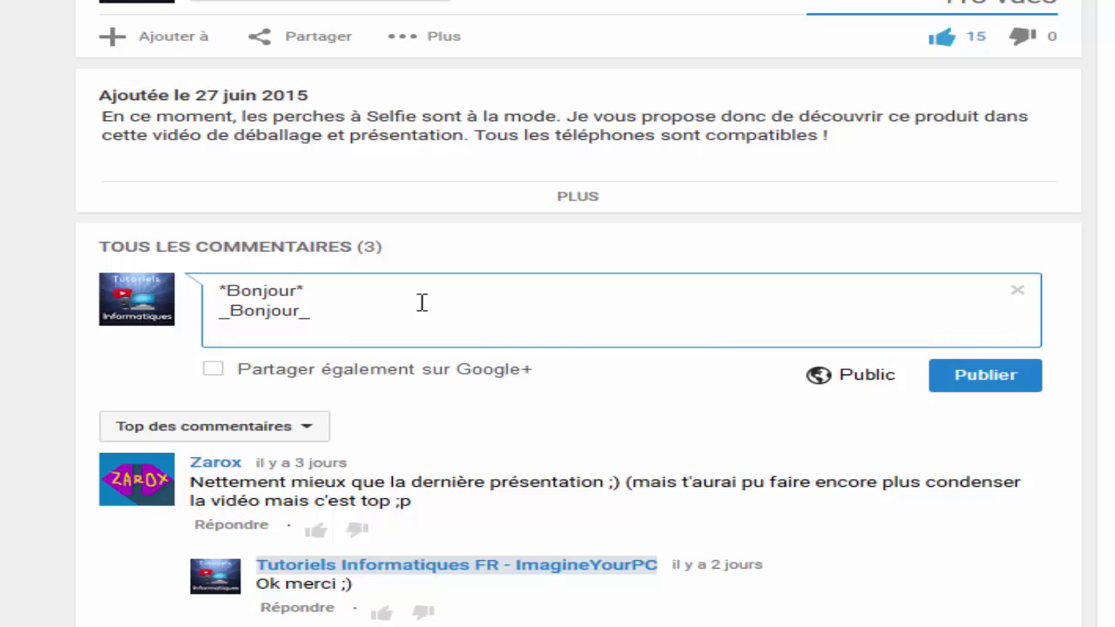
{"action": "type", "text": "-Bonjour-"}
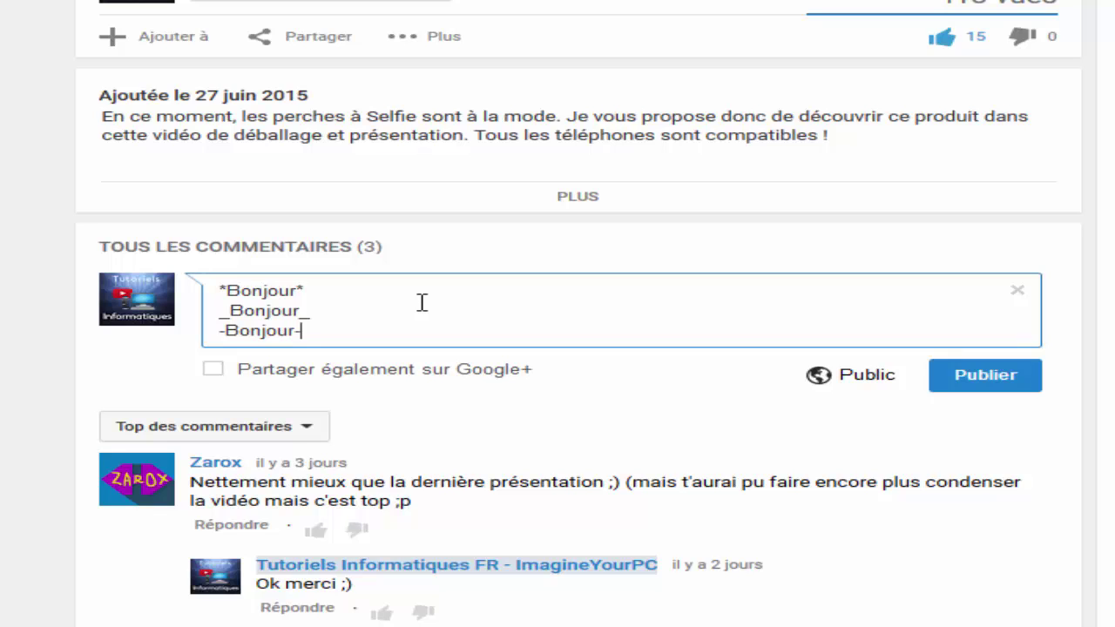
{"action": "key", "text": "Return"}
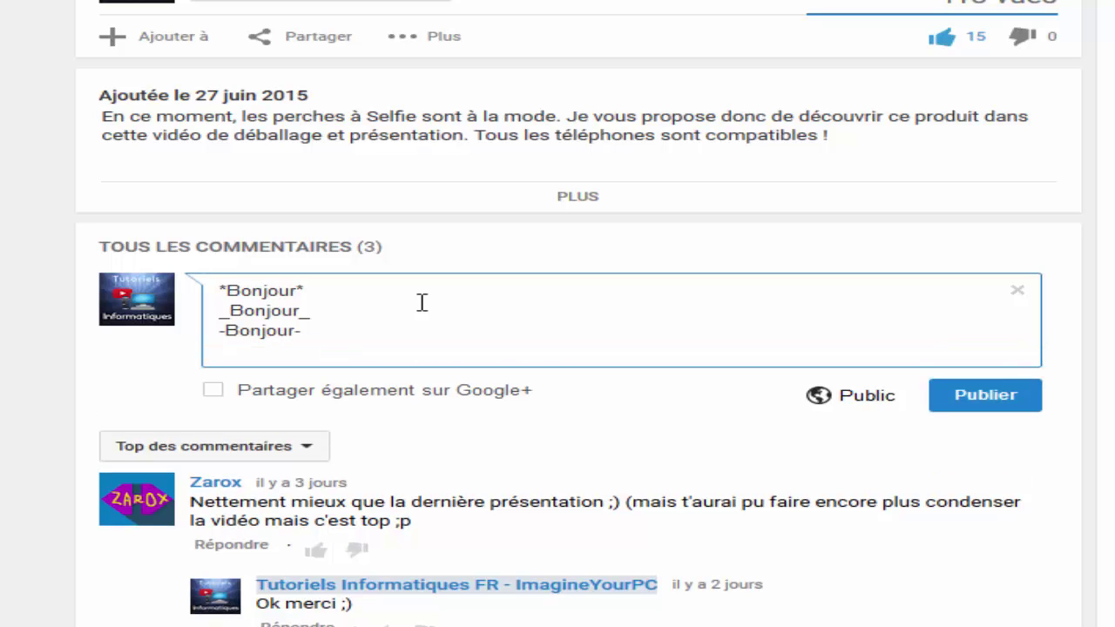
Leave a blank line, add "*_-Bonjour-_*" to combine all three styles, and publish the comment
{"action": "key", "text": "Return"}
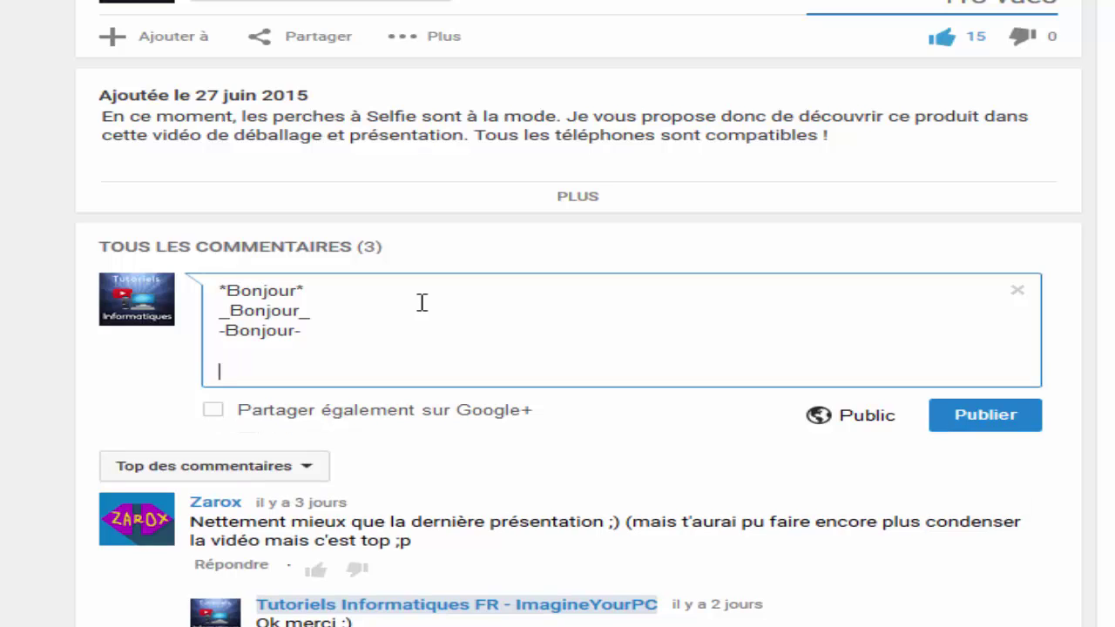
{"action": "type", "text": "*_-Bonjour"}
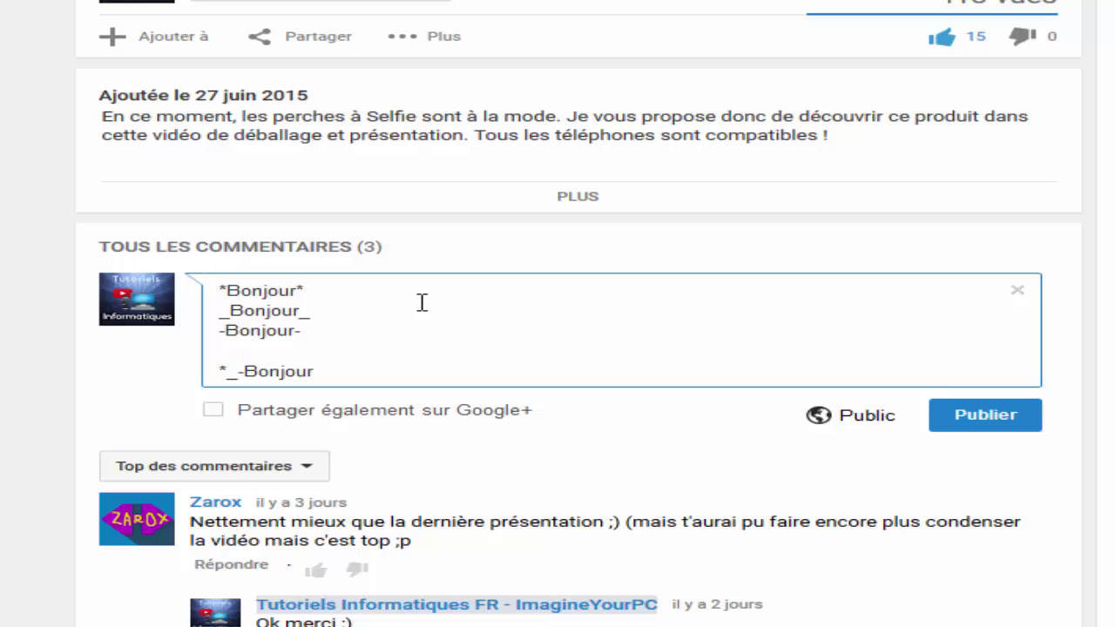
{"action": "type", "text": "_"}
{"action": "key", "text": "BackSpace"}
{"action": "type", "text": "-_*"}
{"action": "left_click", "coordinate": [1004, 429]}
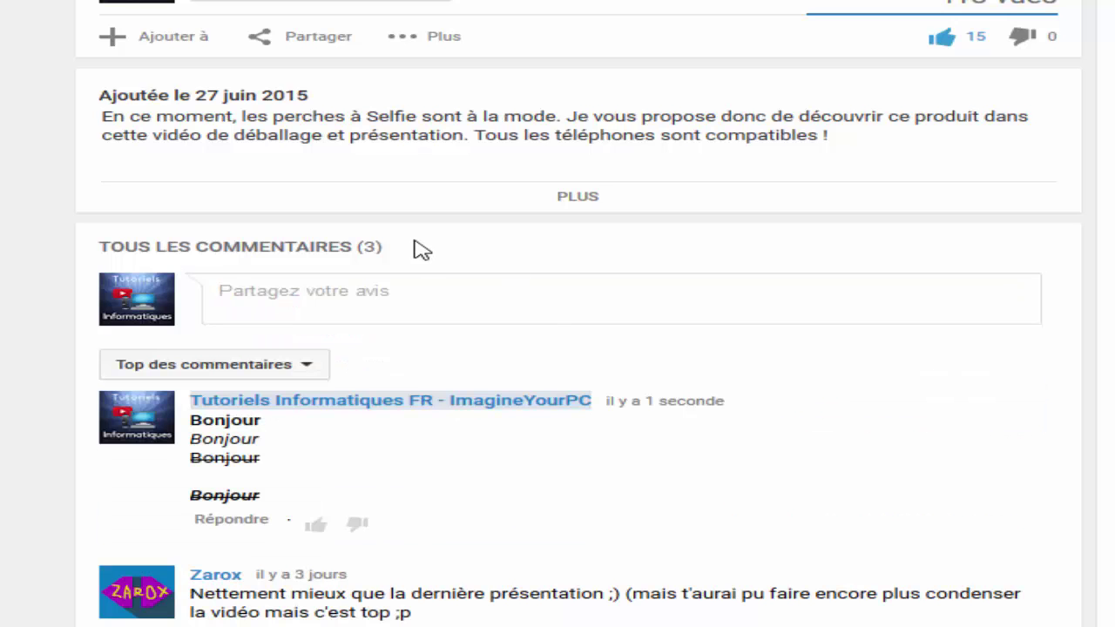
Examine how each formatted "Bonjour" line is displayed in the published comment
{"action": "scroll", "coordinate": [257, 411], "scroll_direction": "down", "scroll_amount": 3}
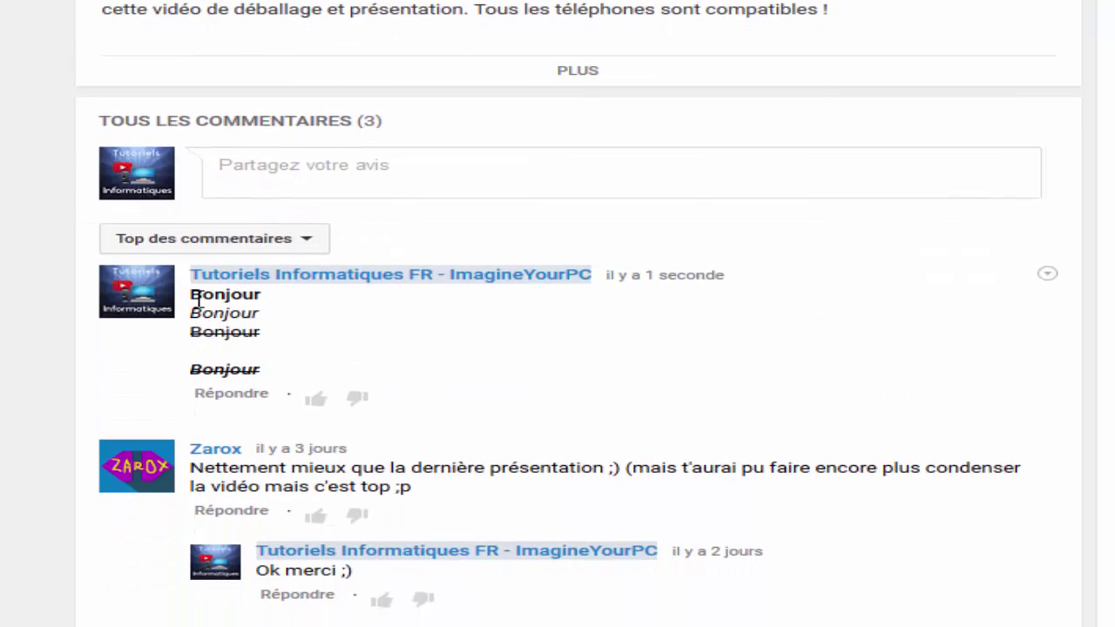
{"action": "left_click_drag", "start_coordinate": [208, 297], "coordinate": [263, 297]}
{"action": "left_click_drag", "start_coordinate": [202, 313], "coordinate": [239, 314]}
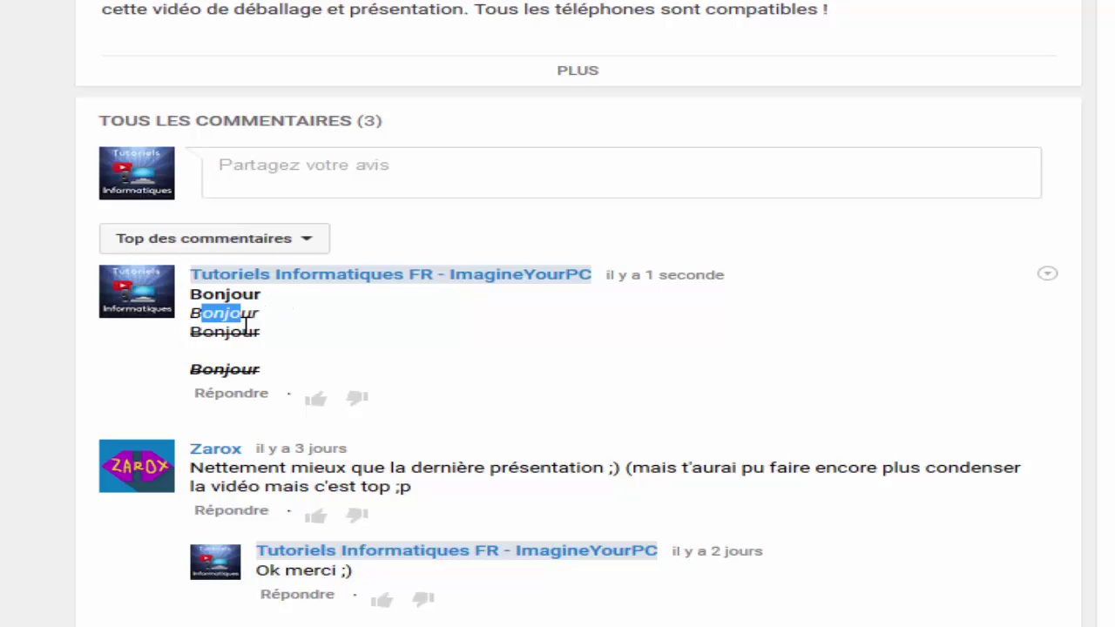
{"action": "left_click", "coordinate": [212, 327]}
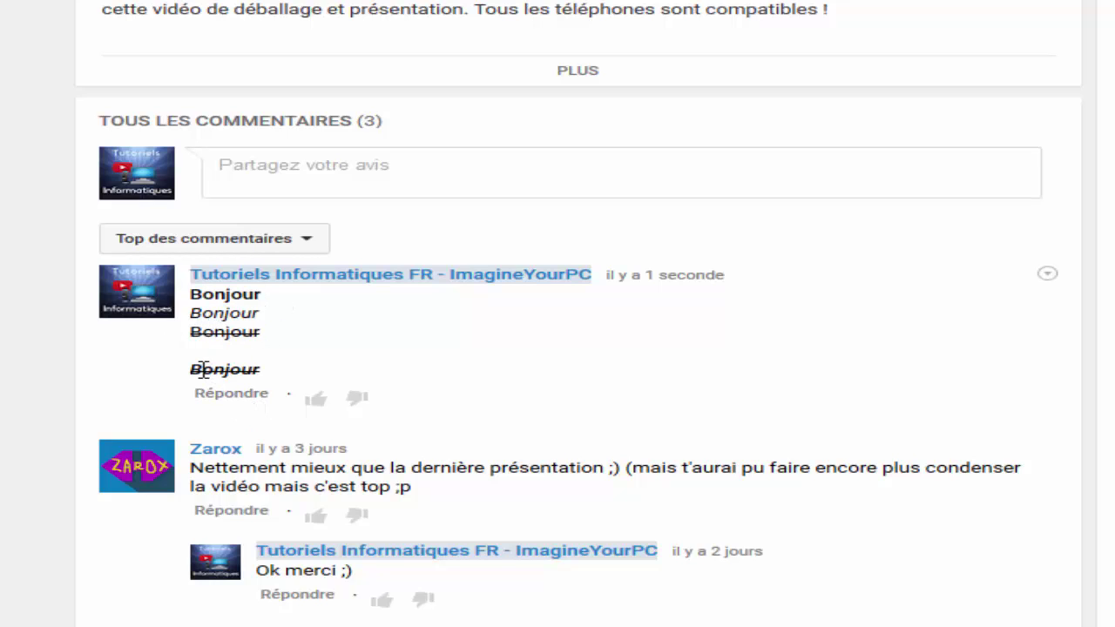
{"action": "left_click_drag", "start_coordinate": [202, 369], "coordinate": [263, 376]}
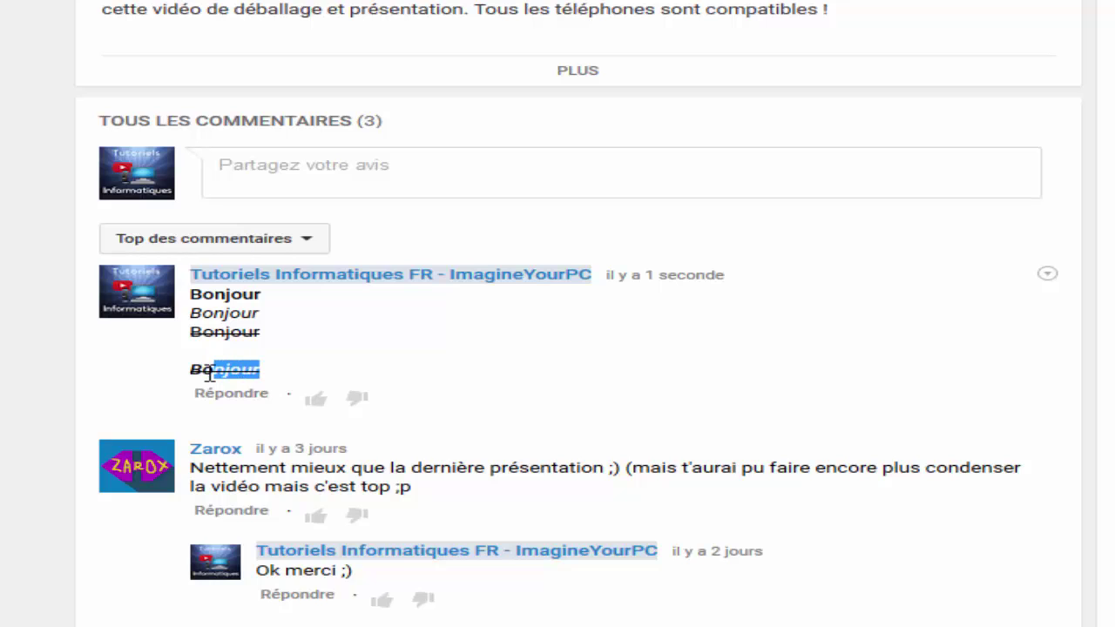
Open the published comment for editing, review its formatting symbols and save it without changing the text
{"action": "left_click", "coordinate": [1046, 274]}
{"action": "left_click", "coordinate": [899, 292]}
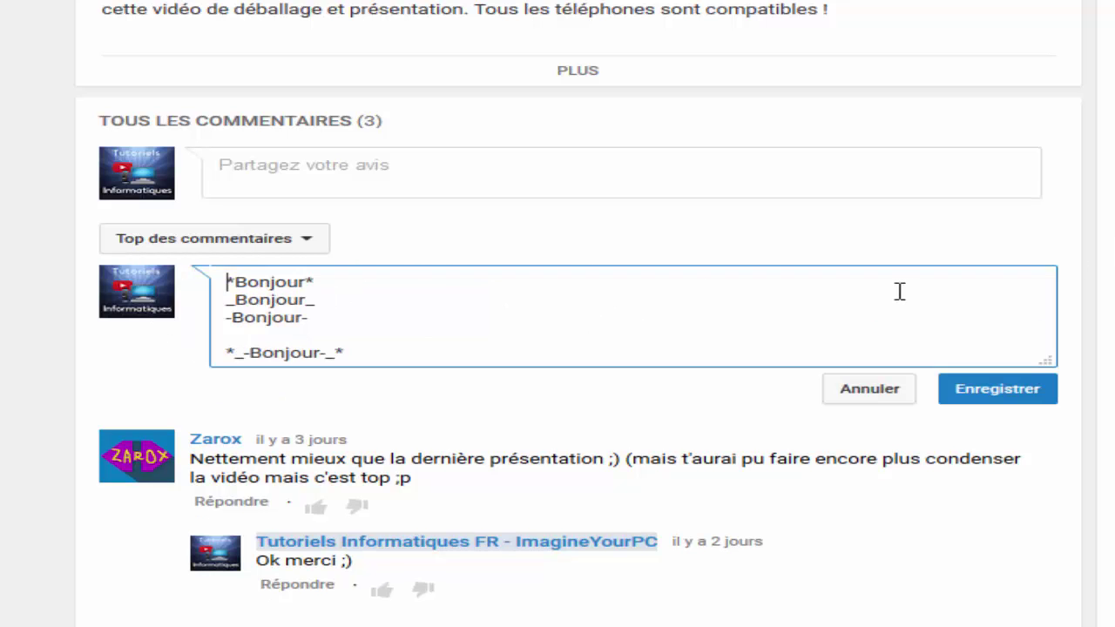
{"action": "key", "text": "ctrl+a"}
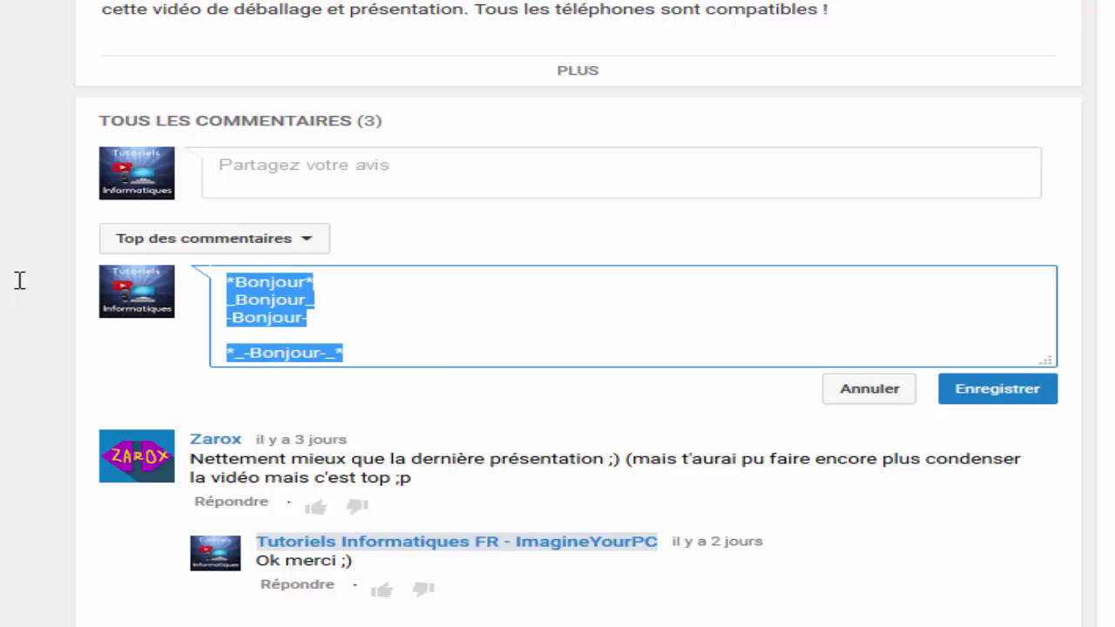
{"action": "left_click", "coordinate": [424, 318]}
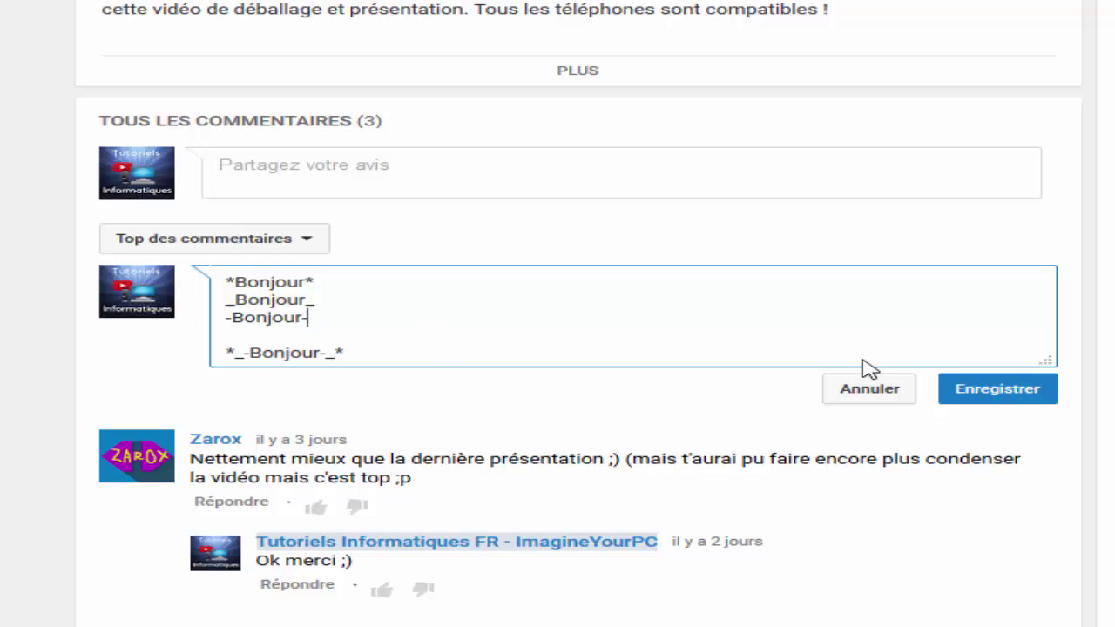
{"action": "left_click", "coordinate": [996, 390]}
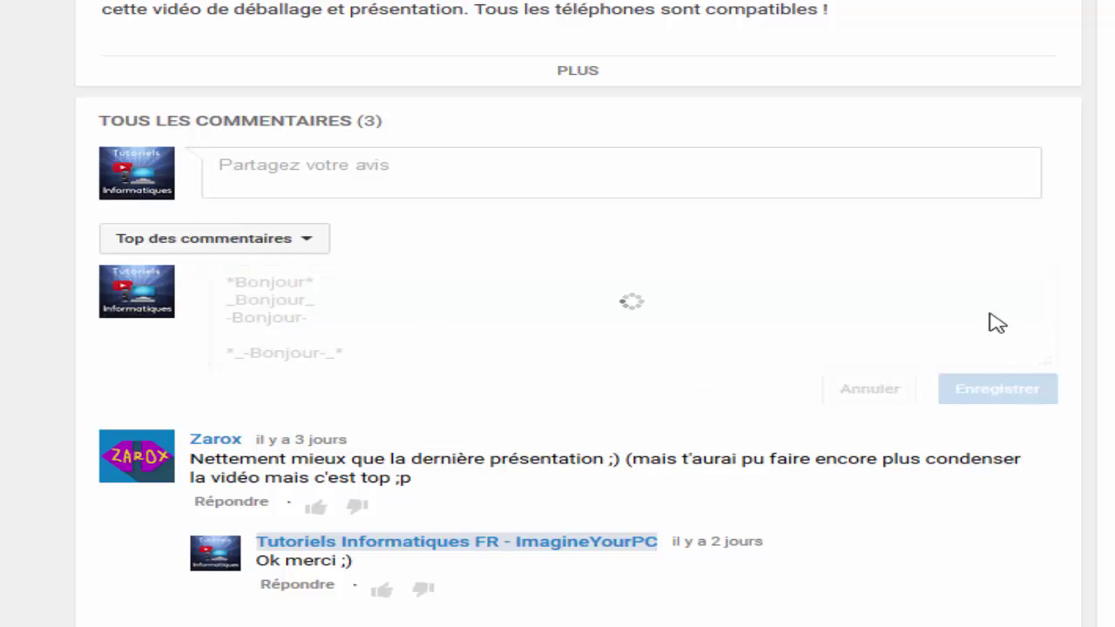
Try replacing the published comment's text with the hashtag "#imagineyourpc"
{"action": "left_click", "coordinate": [1045, 274]}
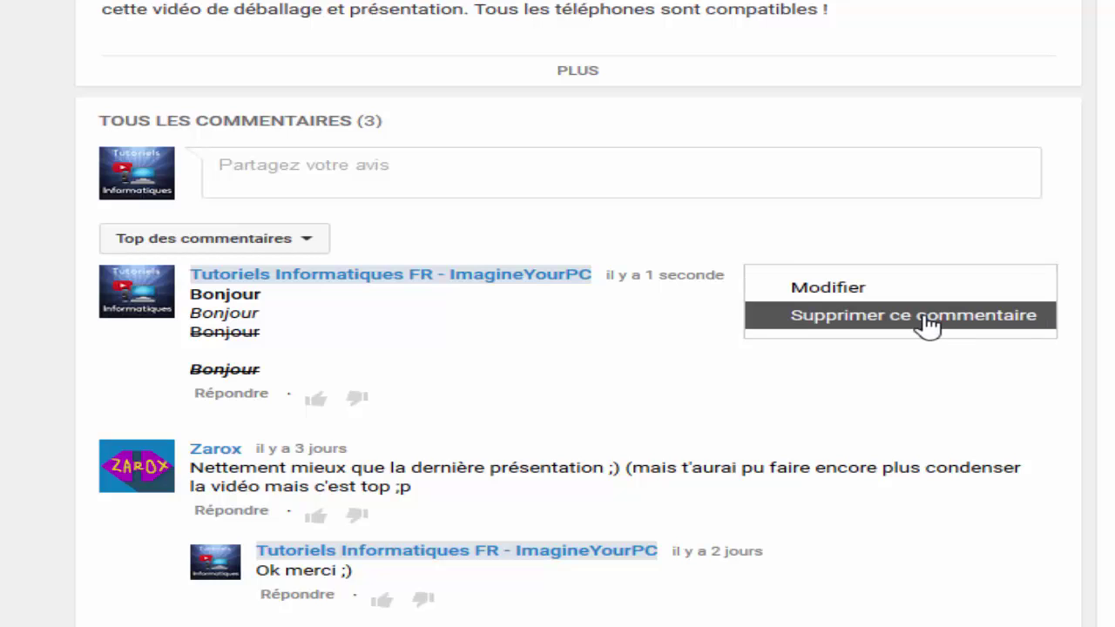
{"action": "left_click", "coordinate": [912, 291]}
{"action": "left_click_drag", "start_coordinate": [577, 339], "coordinate": [97, 259]}
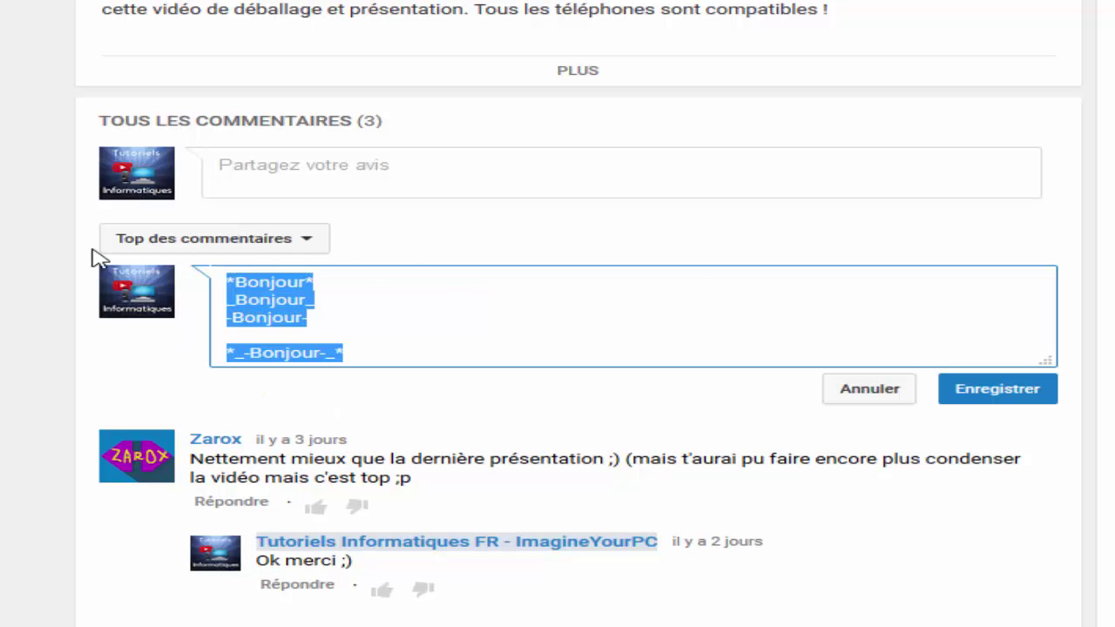
{"action": "key", "text": "BackSpace"}
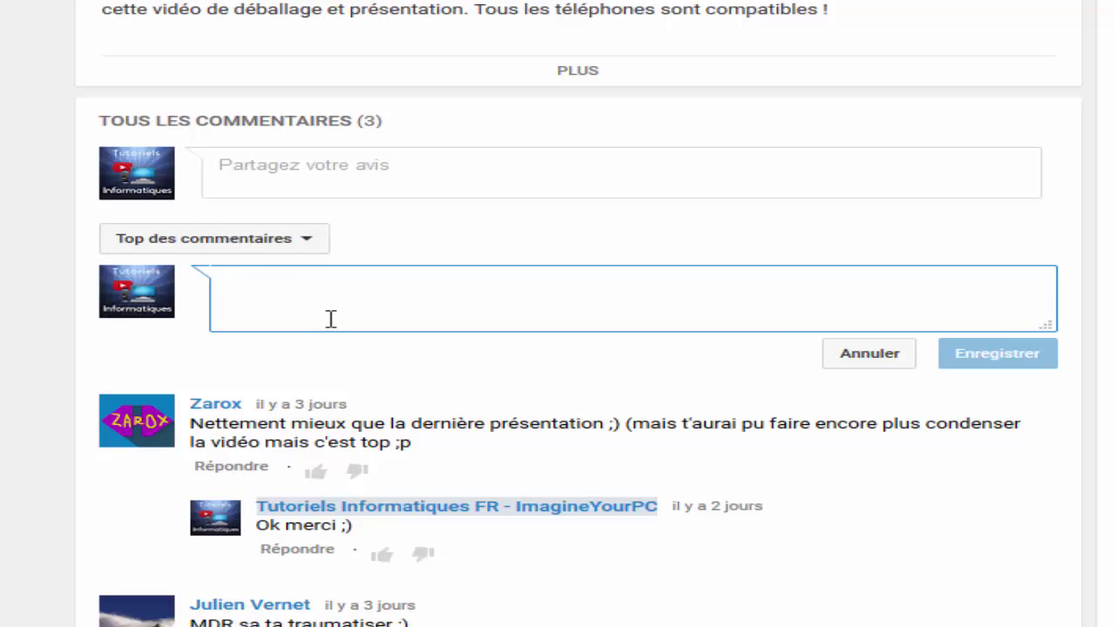
{"action": "type", "text": "\""}
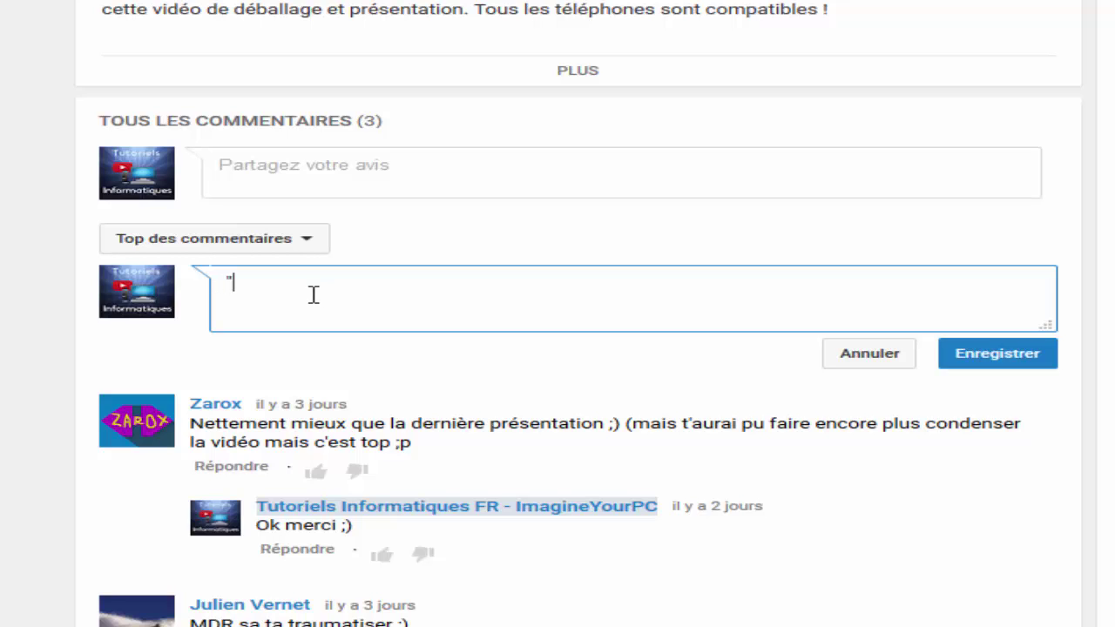
{"action": "type", "text": "#"}
{"action": "key", "text": "BackSpace"}
{"action": "key", "text": "BackSpace"}
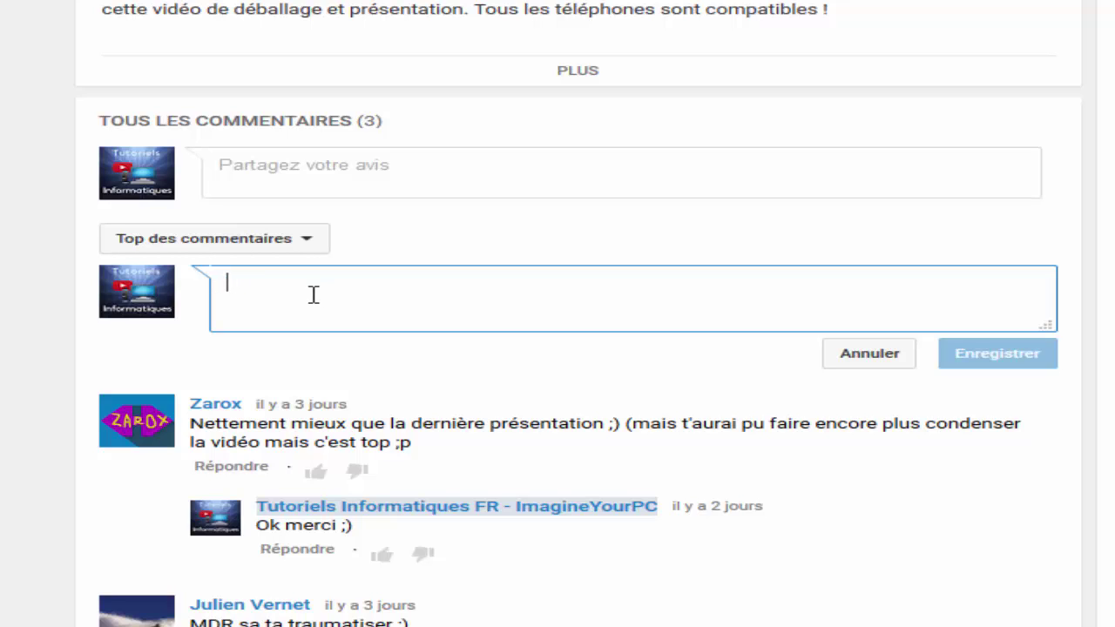
{"action": "type", "text": "#imag"}
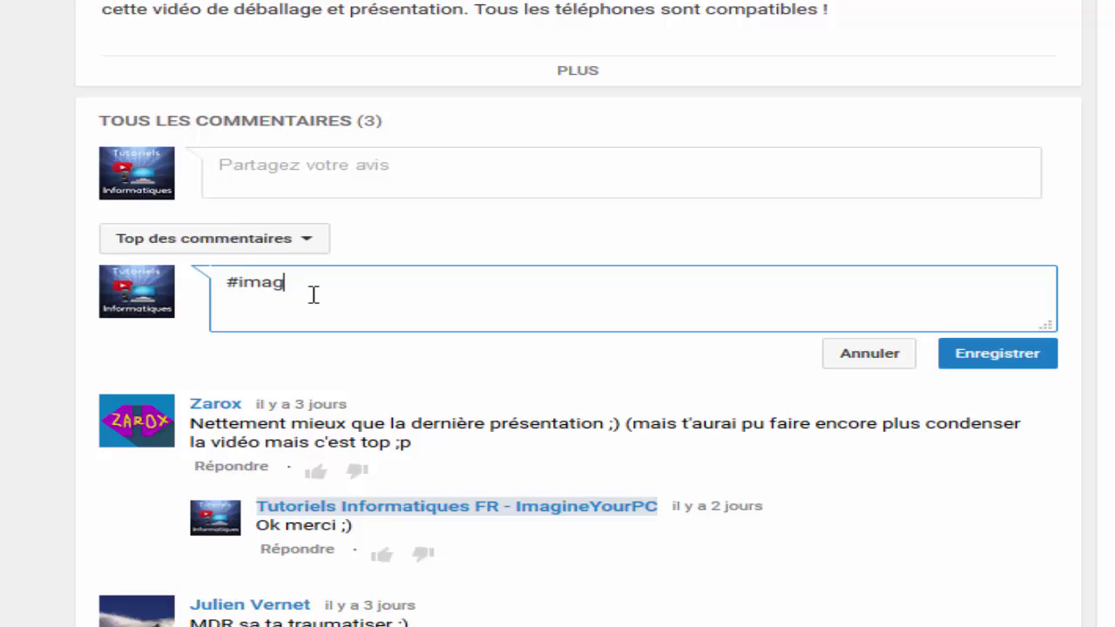
{"action": "type", "text": "ineyourpc"}
{"action": "left_click_drag", "start_coordinate": [238, 282], "coordinate": [192, 282]}
{"action": "type", "text": "@"}
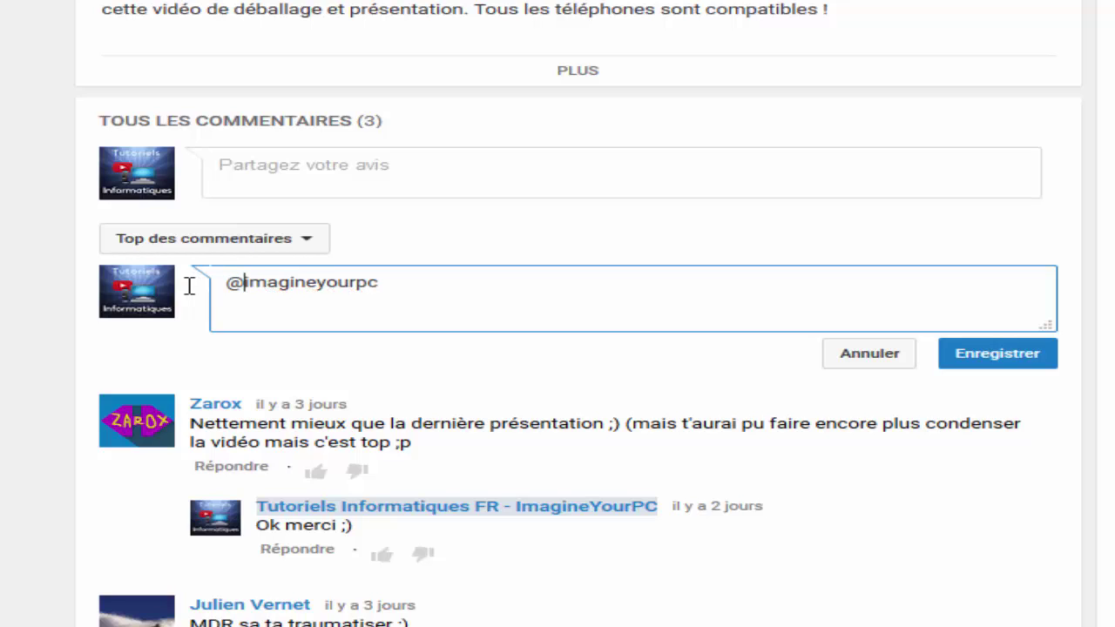
{"action": "left_click_drag", "start_coordinate": [333, 318], "coordinate": [245, 332]}
{"action": "key", "text": "BackSpace"}
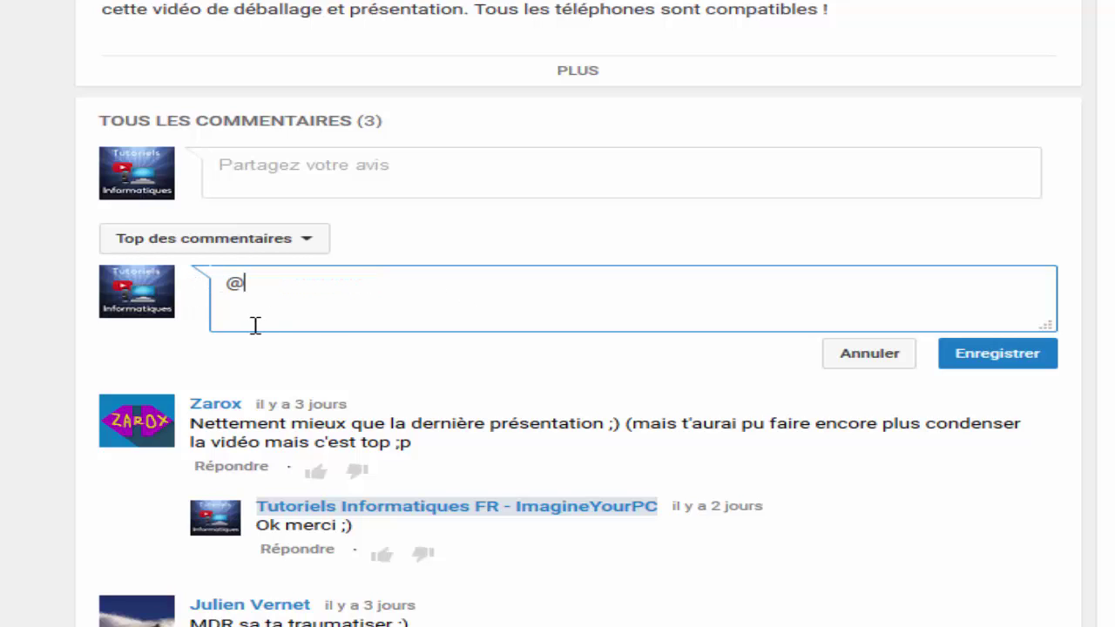
{"action": "key", "text": "BackSpace"}
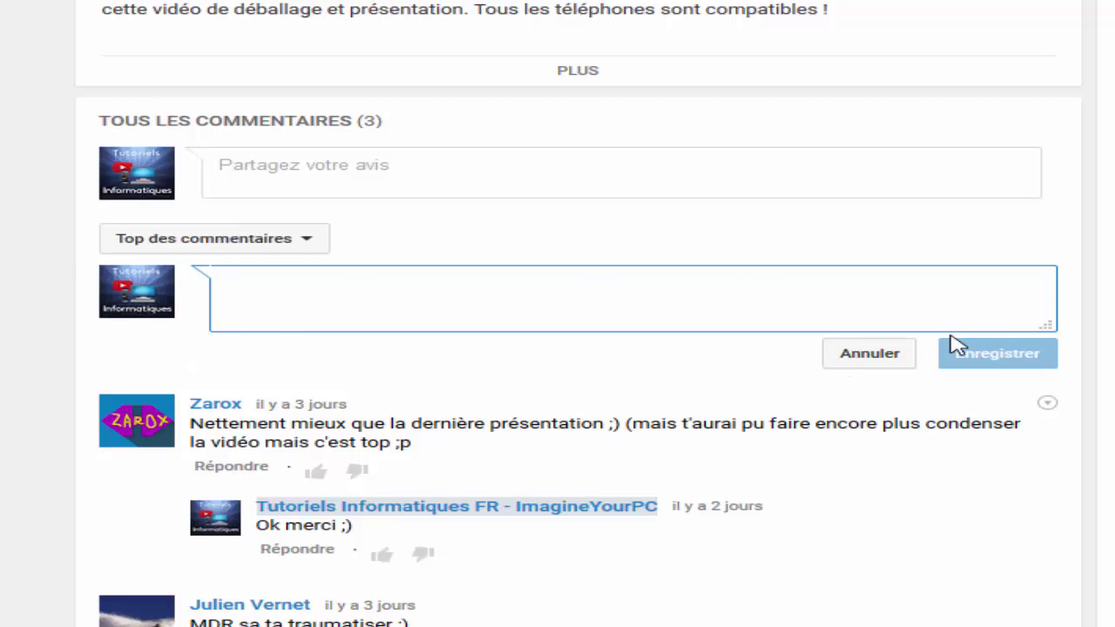
{"action": "left_click", "coordinate": [900, 353]}
Delete the published comment containing the formatted "Bonjour" lines
{"action": "left_click", "coordinate": [1045, 275]}
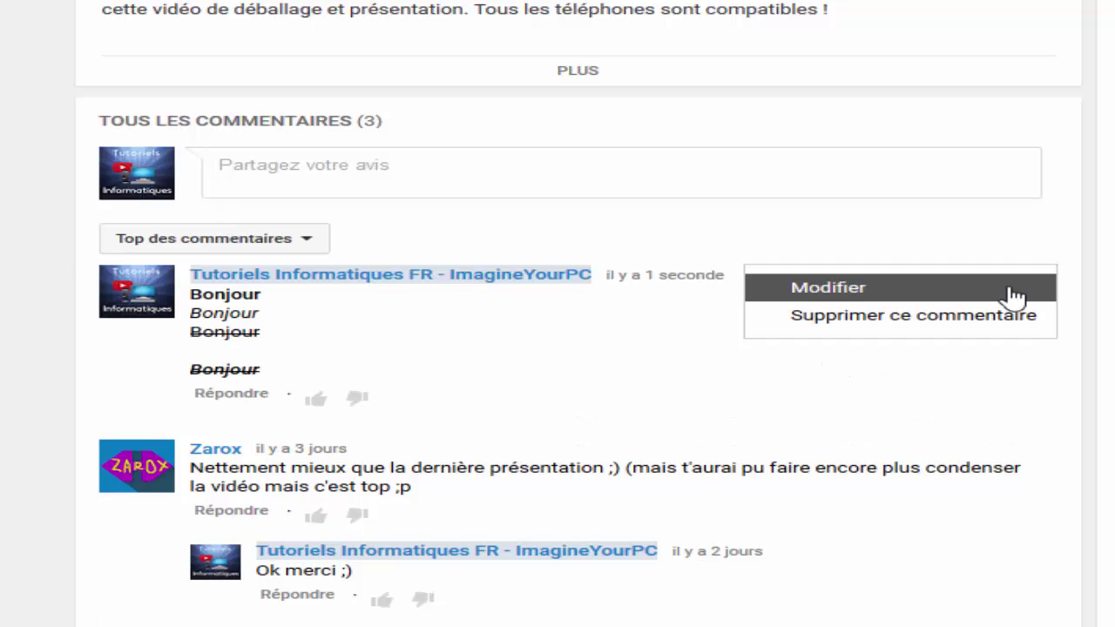
{"action": "left_click", "coordinate": [935, 317]}
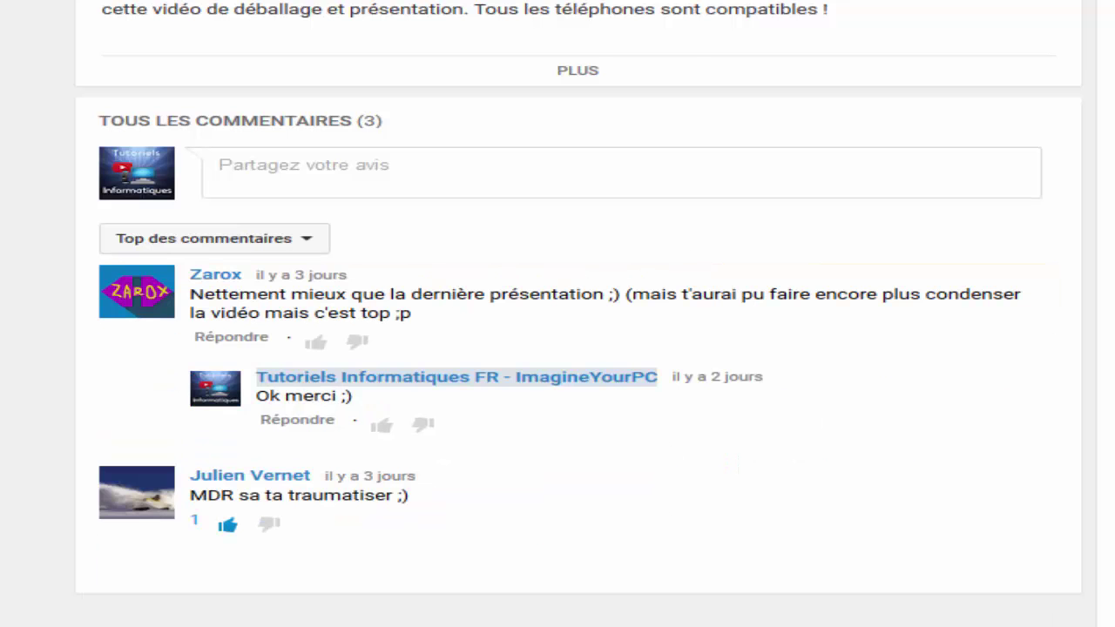
Try entering the hashtag "#tutoriels" in a new comment and dismiss the hashtag suggestion
{"action": "left_click", "coordinate": [402, 170]}
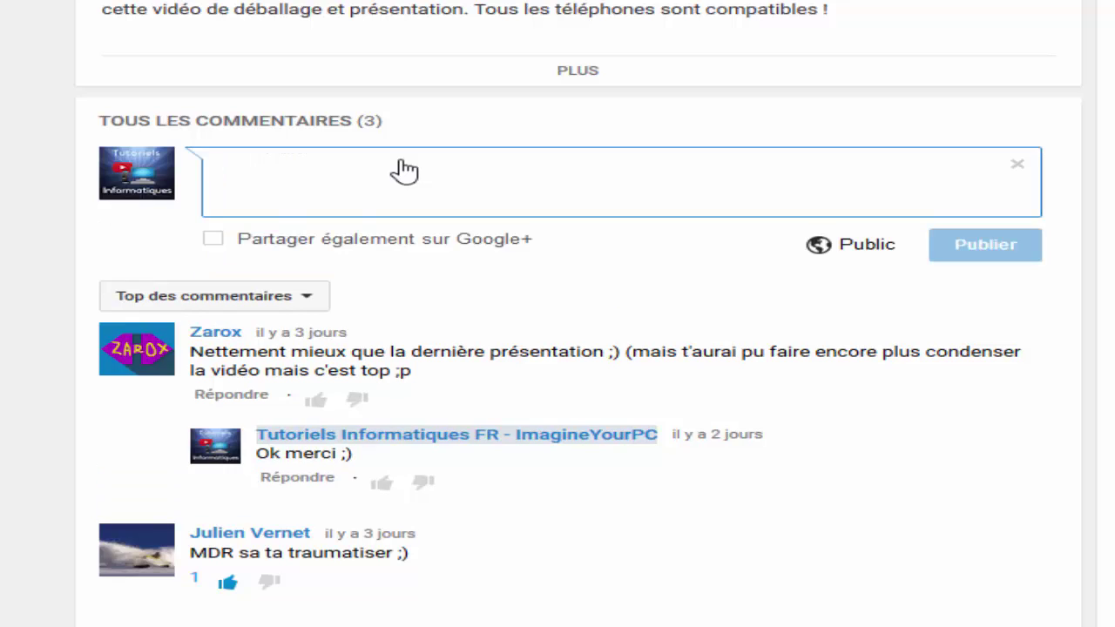
{"action": "type", "text": "#"}
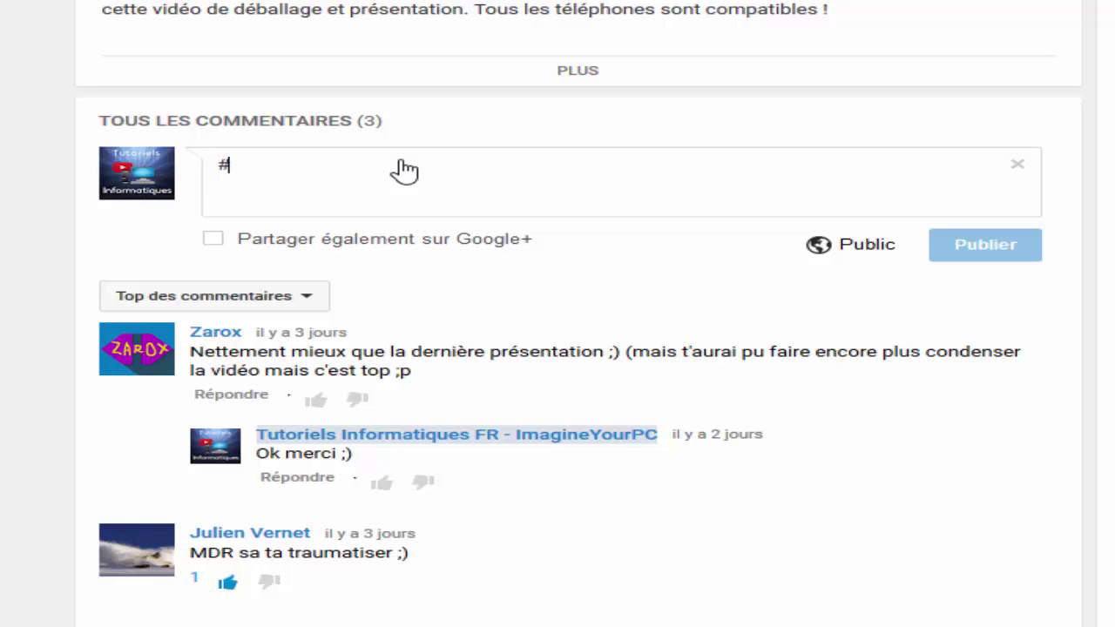
{"action": "type", "text": "tutoriels"}
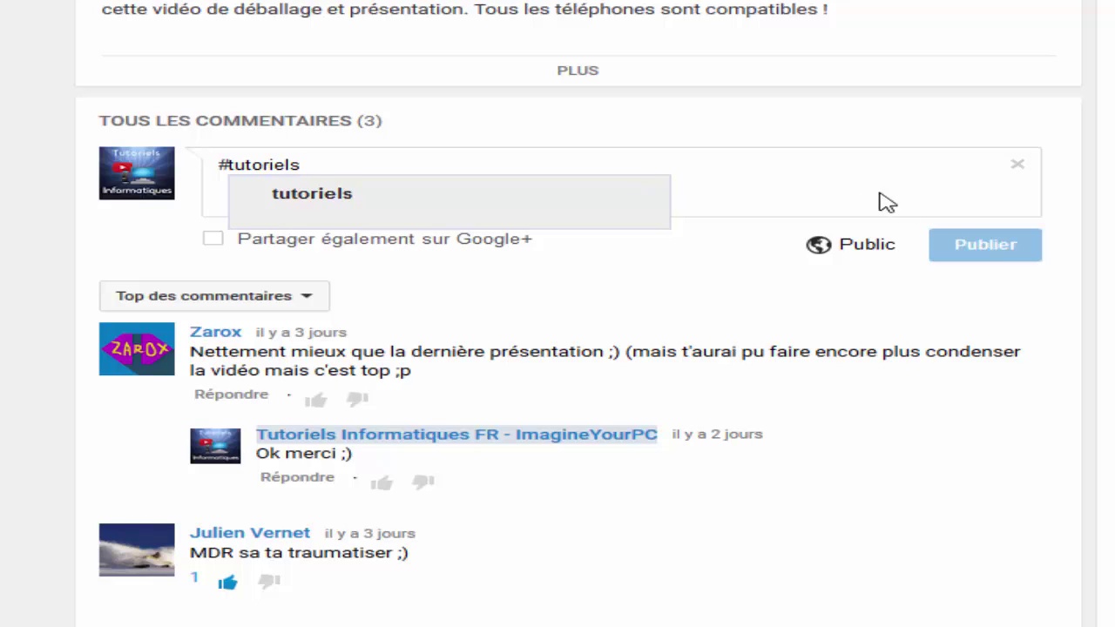
{"action": "left_click", "coordinate": [852, 201]}
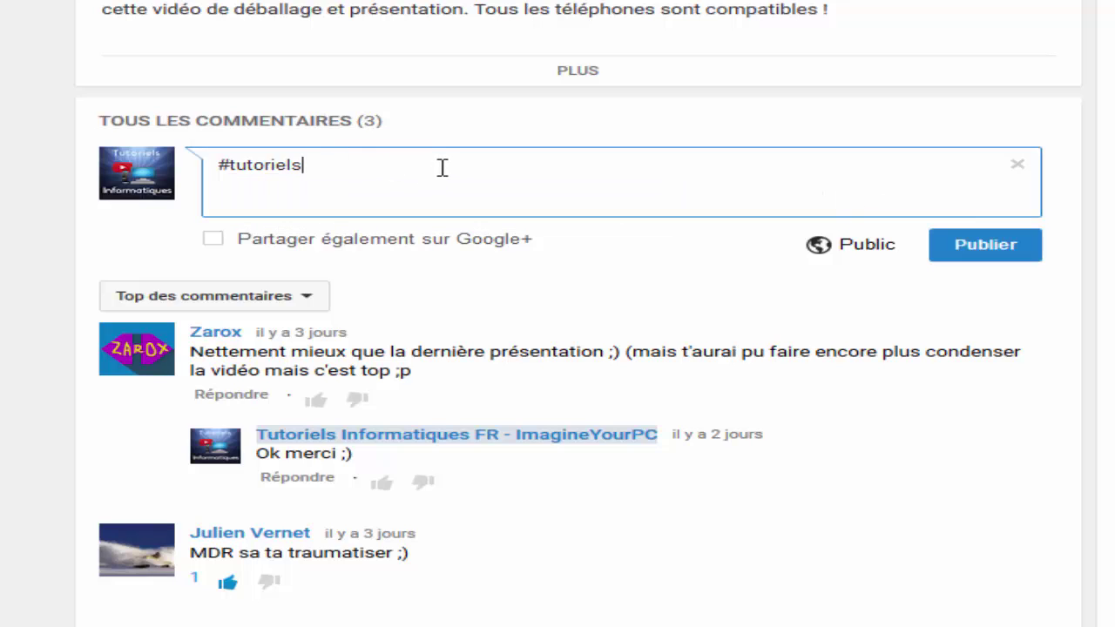
Replace the hashtag with a mention of the channel "Tutoriels Informatiques FR - ImagineYourPC" and publish the comment
{"action": "left_click_drag", "start_coordinate": [411, 166], "coordinate": [218, 164]}
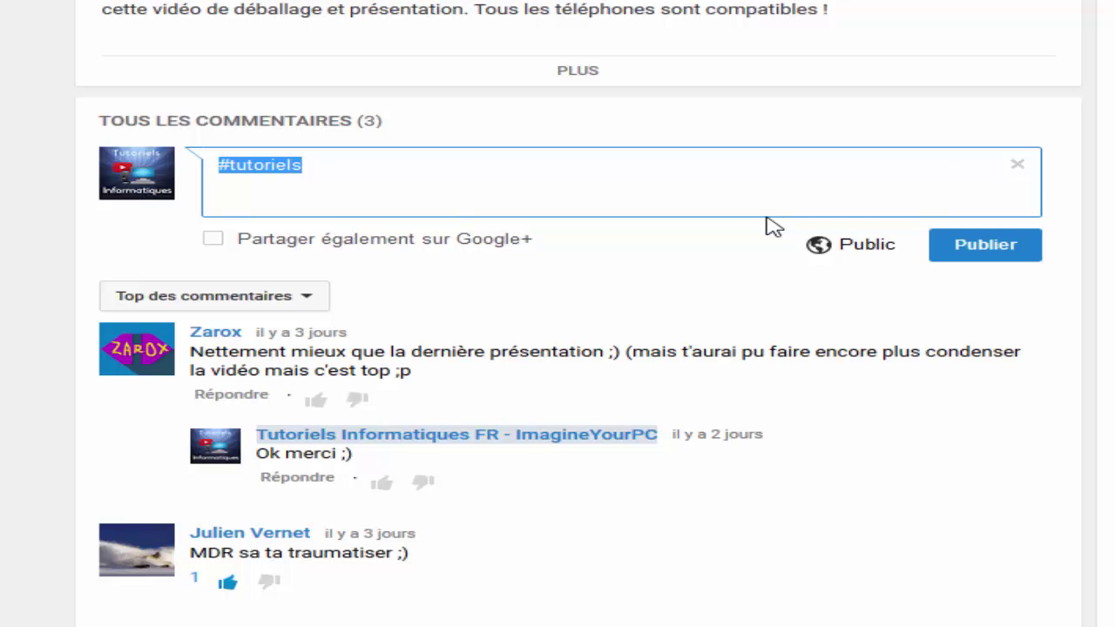
{"action": "type", "text": "@"}
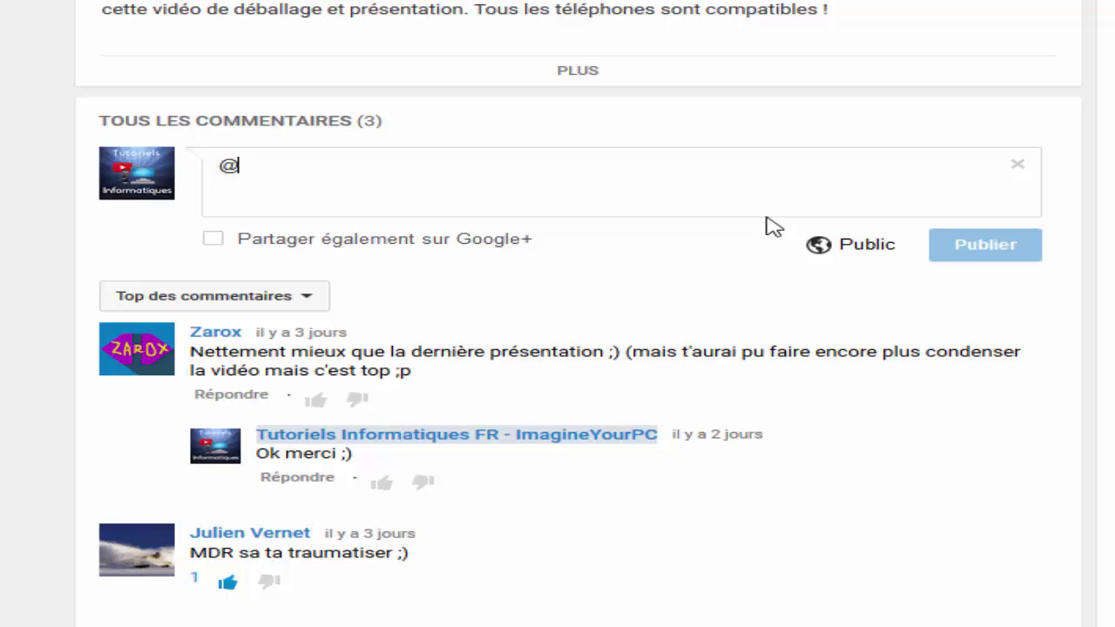
{"action": "type", "text": "tutoriels informat"}
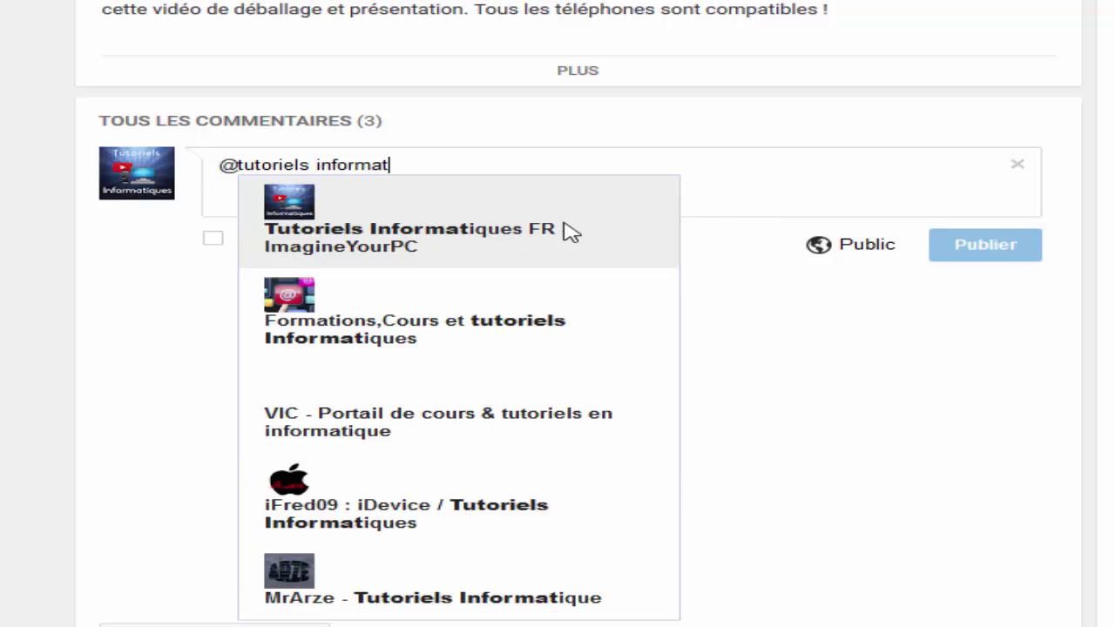
{"action": "left_click", "coordinate": [475, 224]}
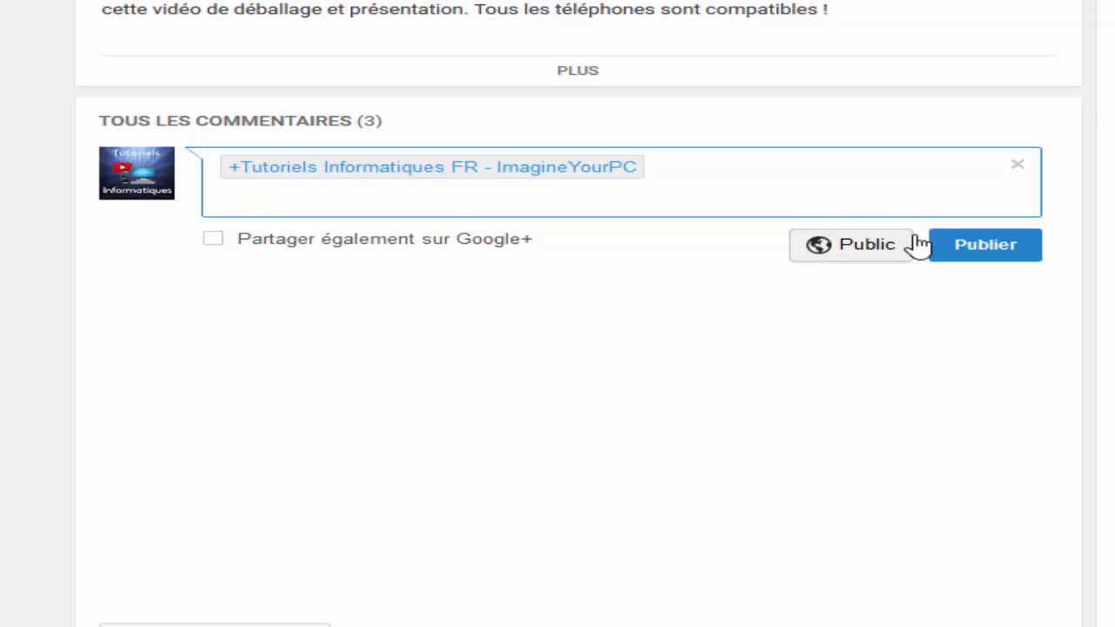
{"action": "left_click", "coordinate": [948, 254]}
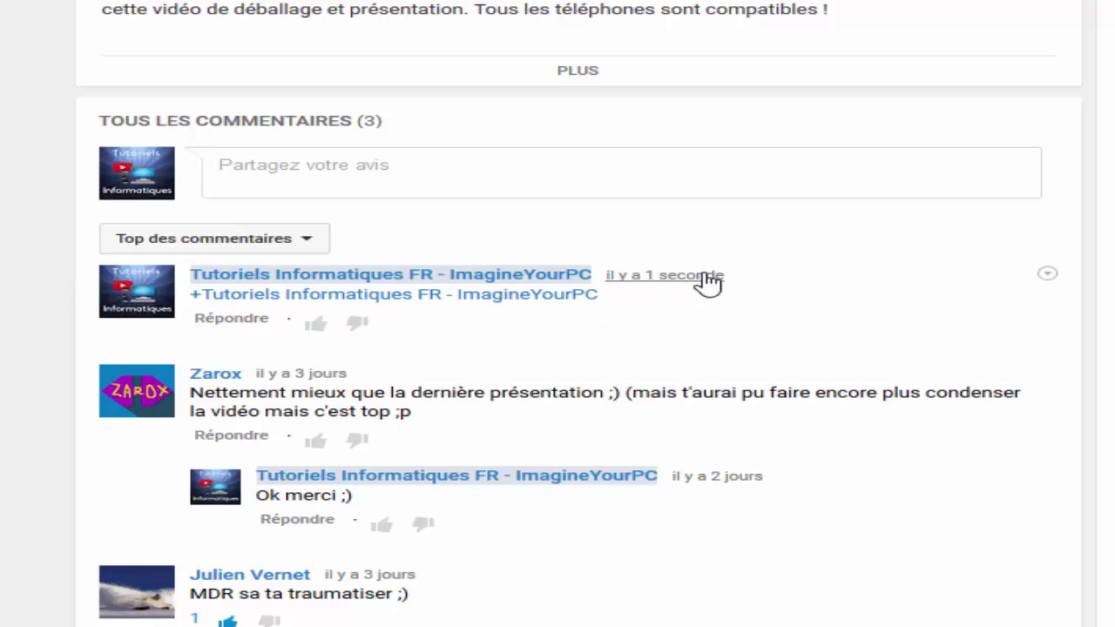
Delete the published comment that mentions the "Tutoriels Informatiques FR - ImagineYourPC" channel
{"action": "left_click", "coordinate": [1048, 275]}
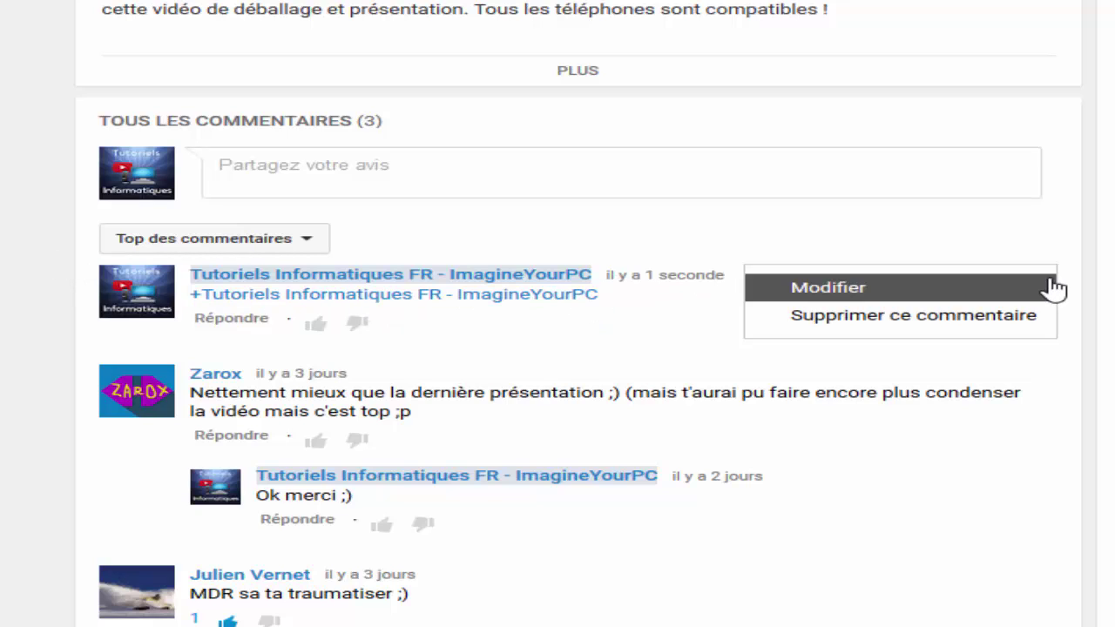
{"action": "left_click", "coordinate": [922, 317]}
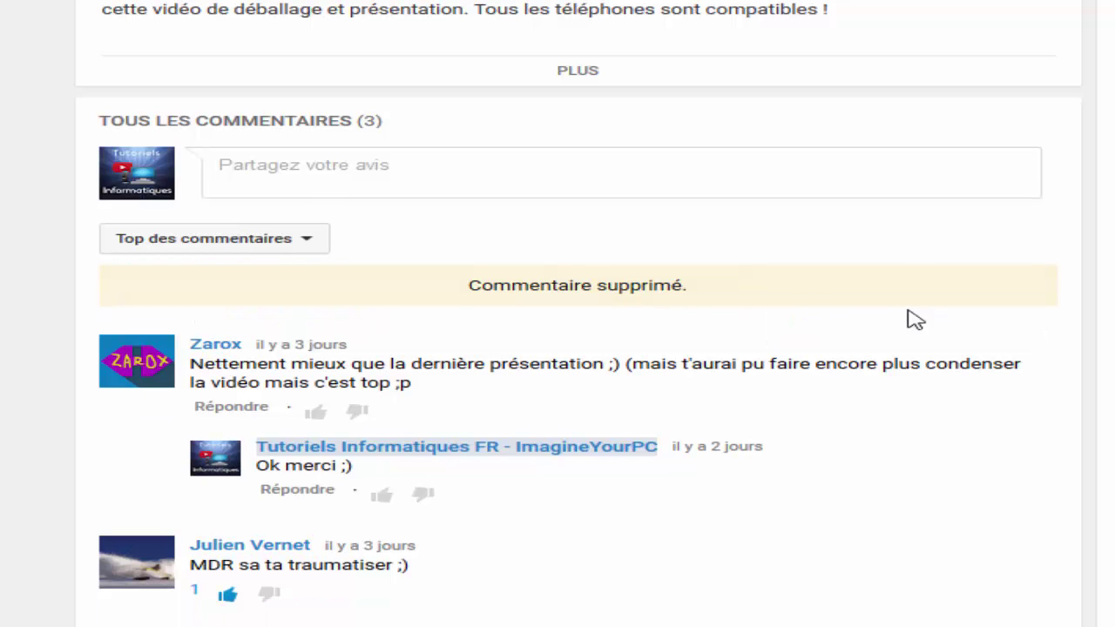